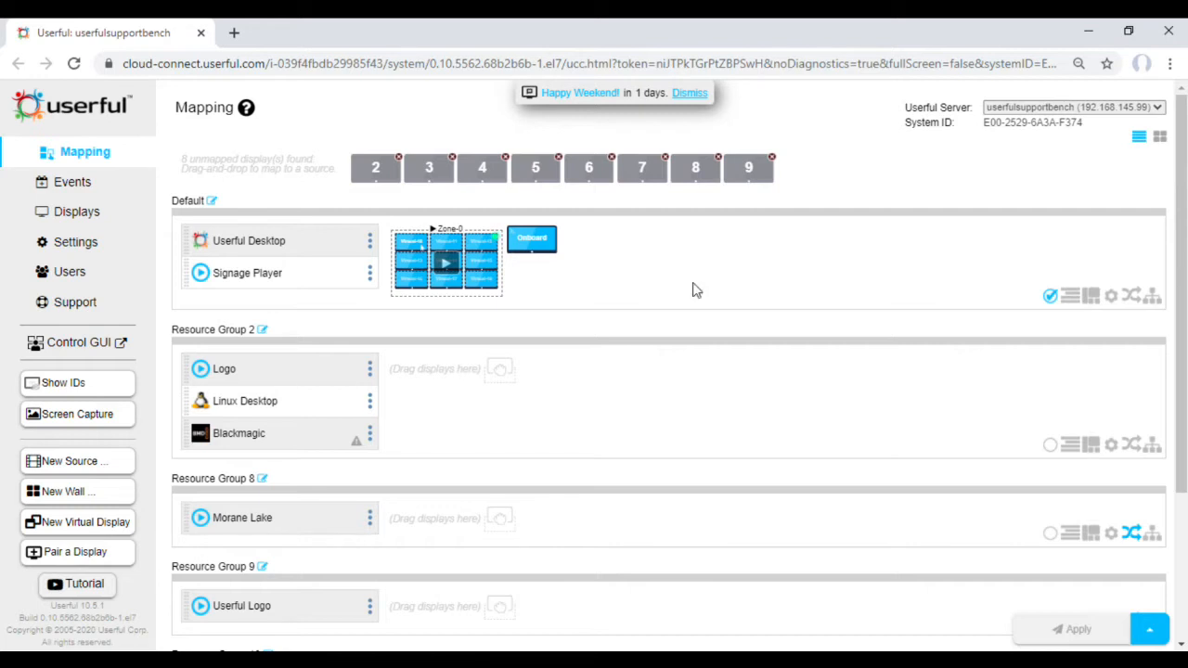
Step: Stop playback of Zone-0 and add a second zone to its video wall in the zone settings
{"action": "left_click", "coordinate": [446, 267]}
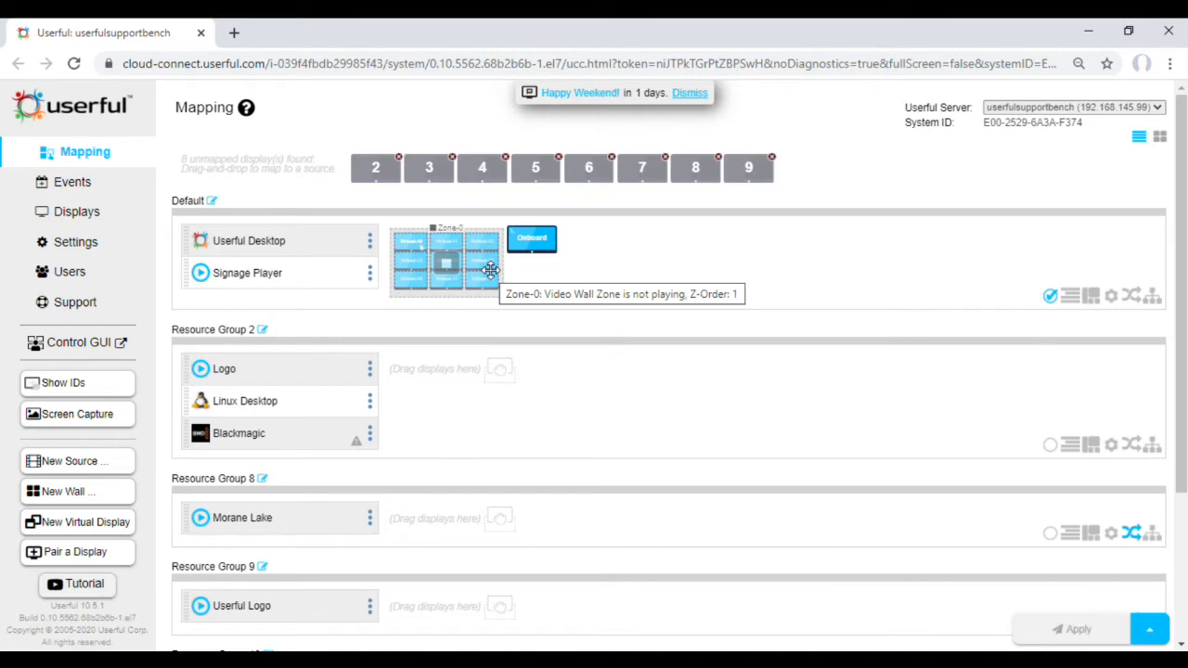
{"action": "double_click", "coordinate": [490, 269]}
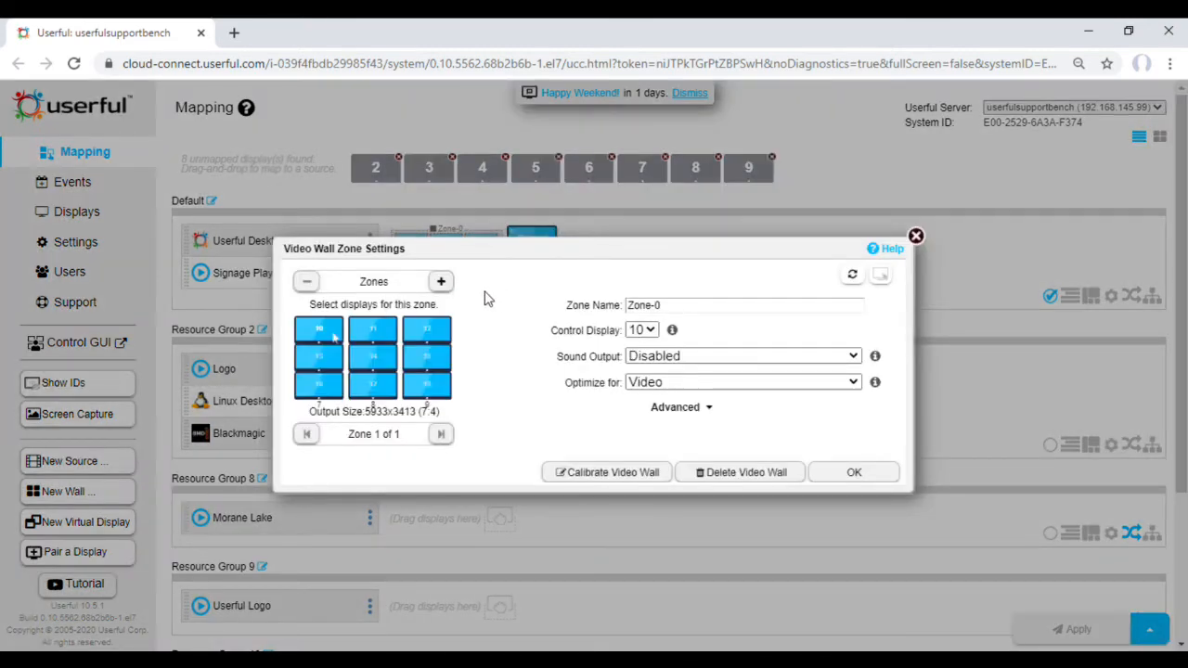
{"action": "left_click", "coordinate": [441, 282]}
Step: Restrict Zone-1 to the middle column of displays by excluding the three left-column and three right-column displays
{"action": "left_click", "coordinate": [326, 330]}
{"action": "left_click", "coordinate": [327, 357]}
{"action": "left_click", "coordinate": [327, 383]}
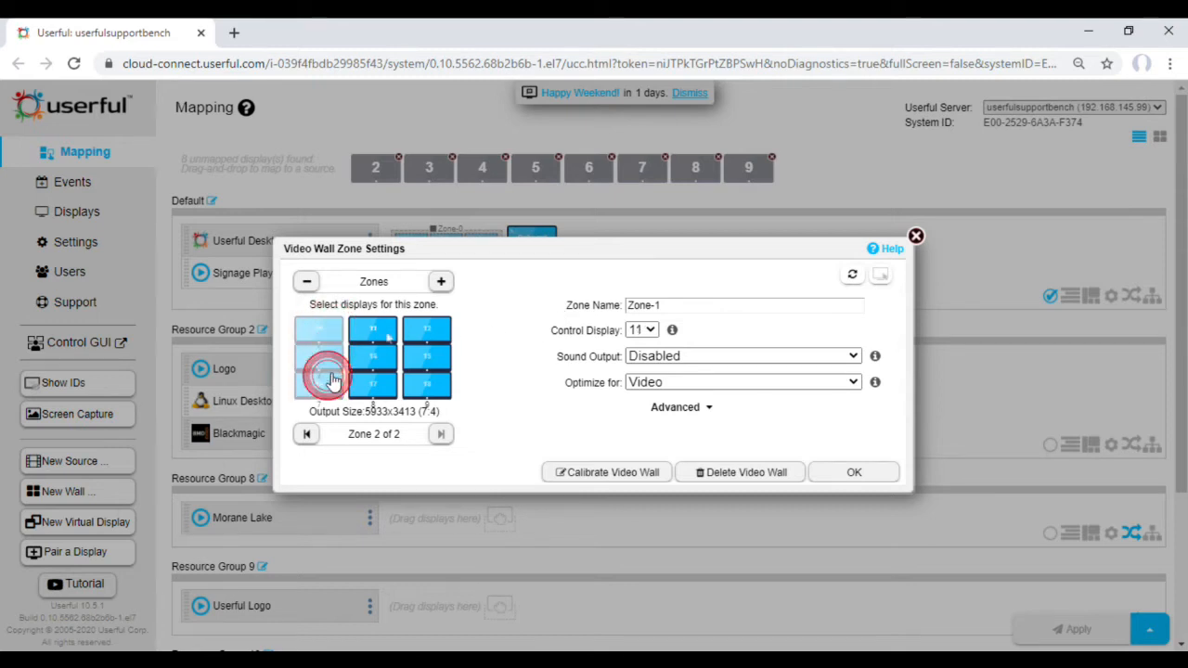
{"action": "left_click", "coordinate": [426, 329]}
{"action": "left_click", "coordinate": [426, 357]}
{"action": "left_click", "coordinate": [427, 384]}
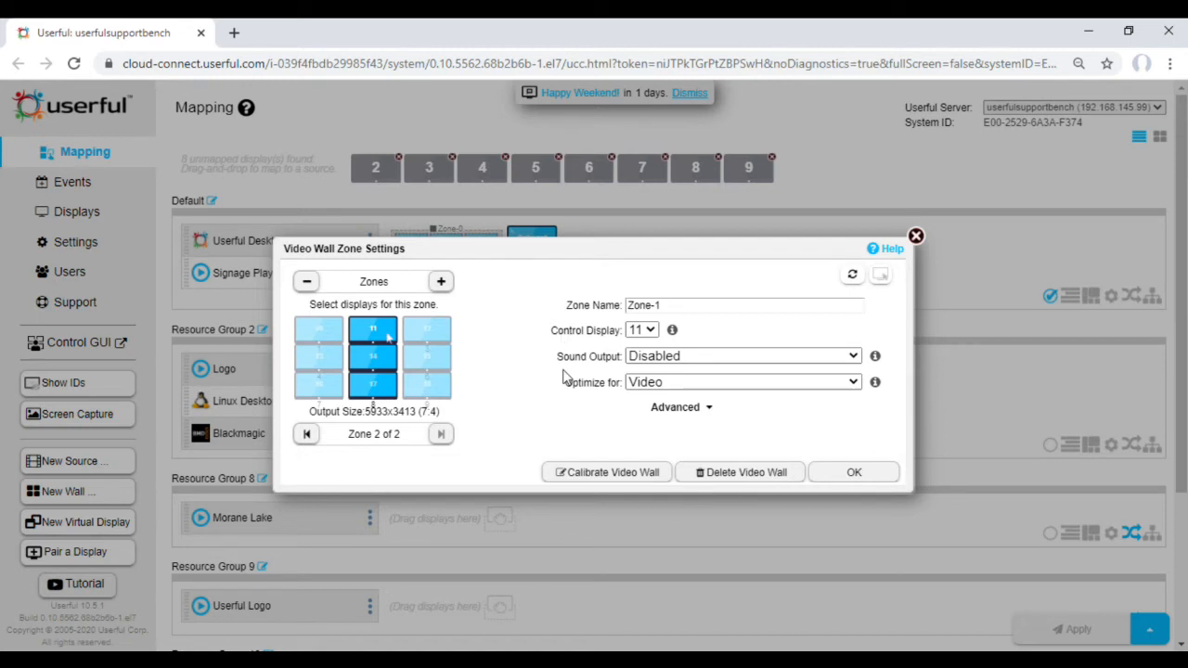
Step: Examine the available Sound Output and Optimize for options of Zone-1 without changing them
{"action": "left_click", "coordinate": [657, 358]}
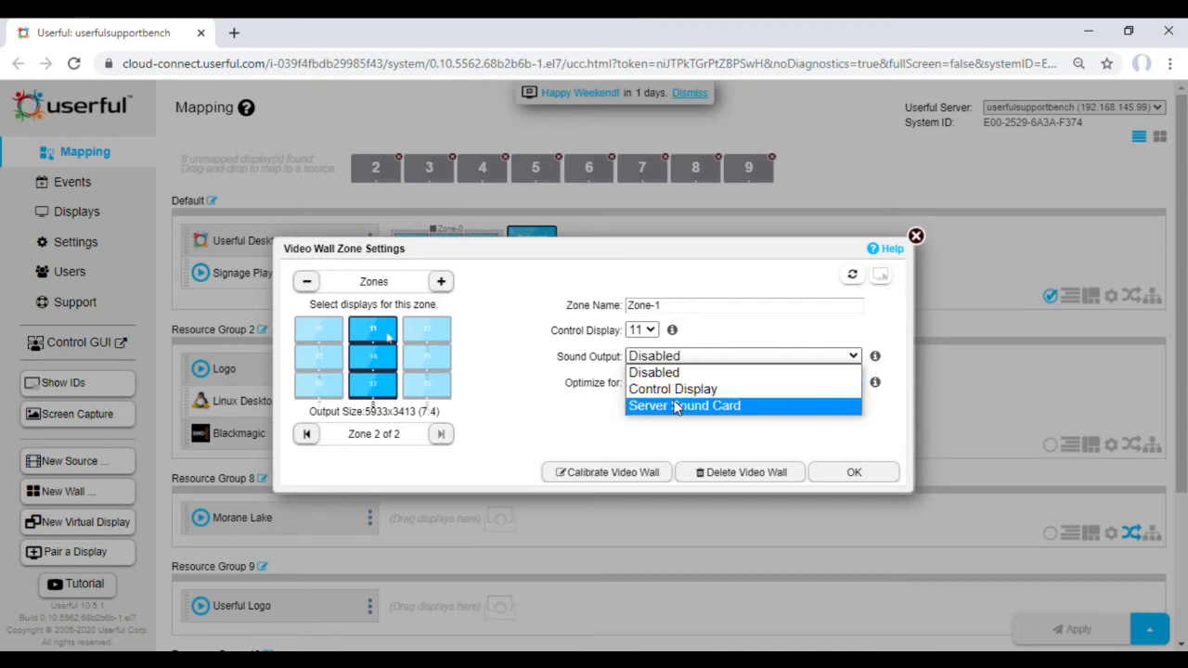
{"action": "left_click", "coordinate": [572, 423]}
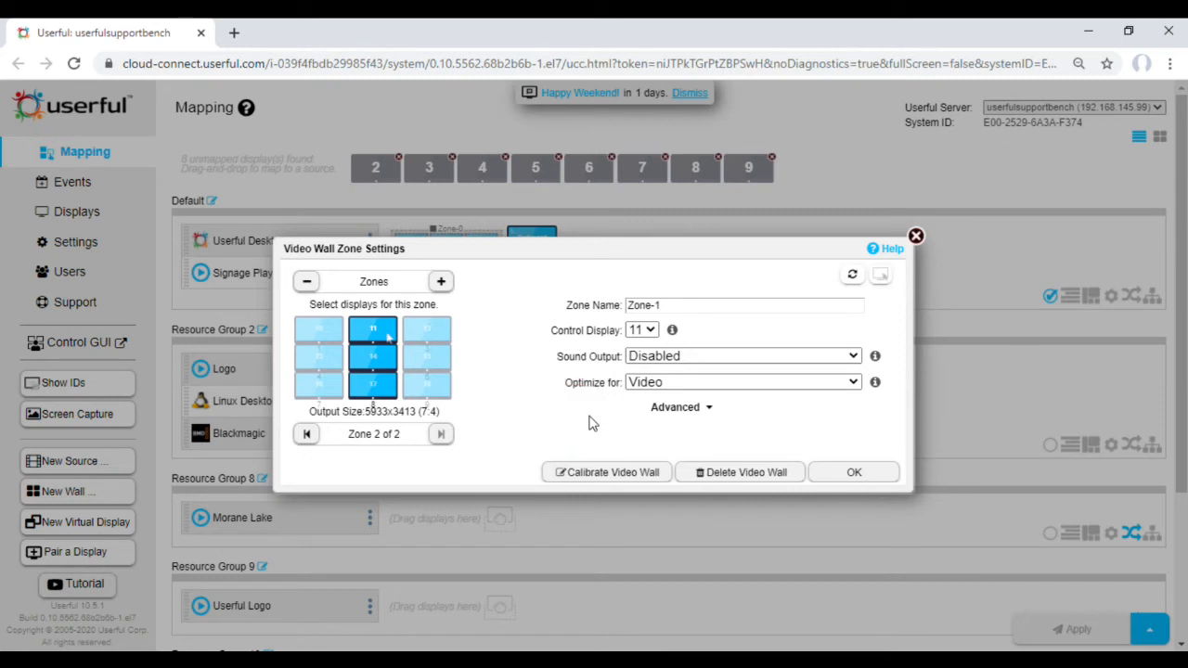
{"action": "left_click", "coordinate": [641, 383]}
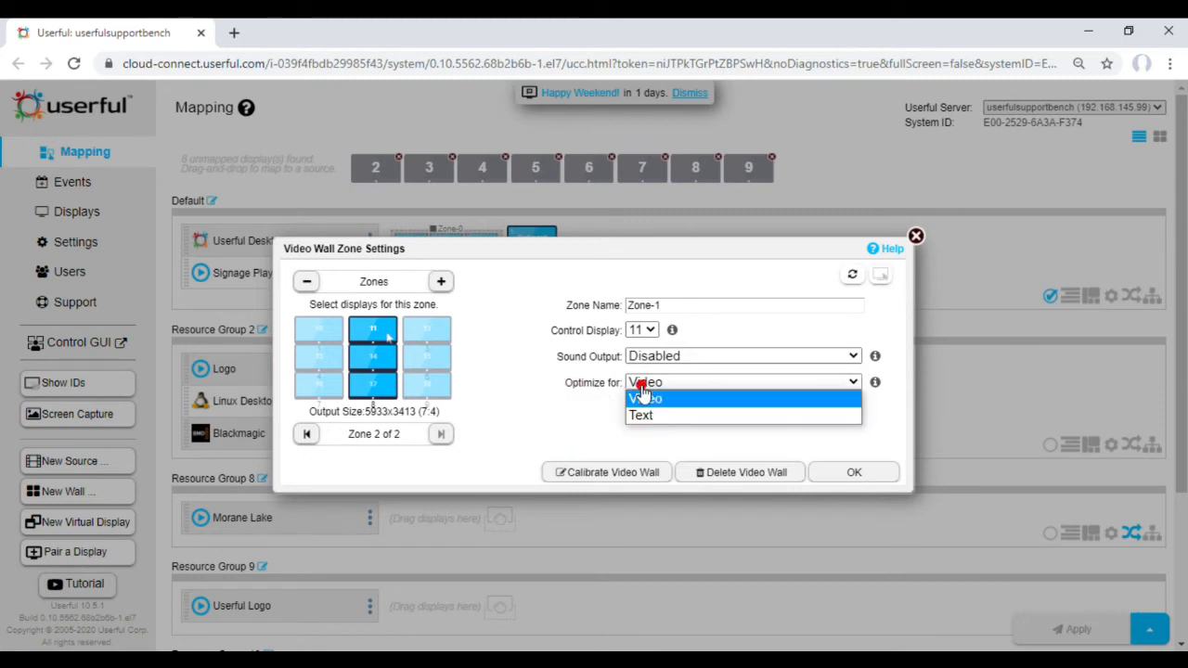
{"action": "left_click", "coordinate": [567, 395]}
Step: Show the advanced settings of Zone-1 and examine the Max Canvas Size and Session (GPU) Acceleration options
{"action": "left_click", "coordinate": [713, 408]}
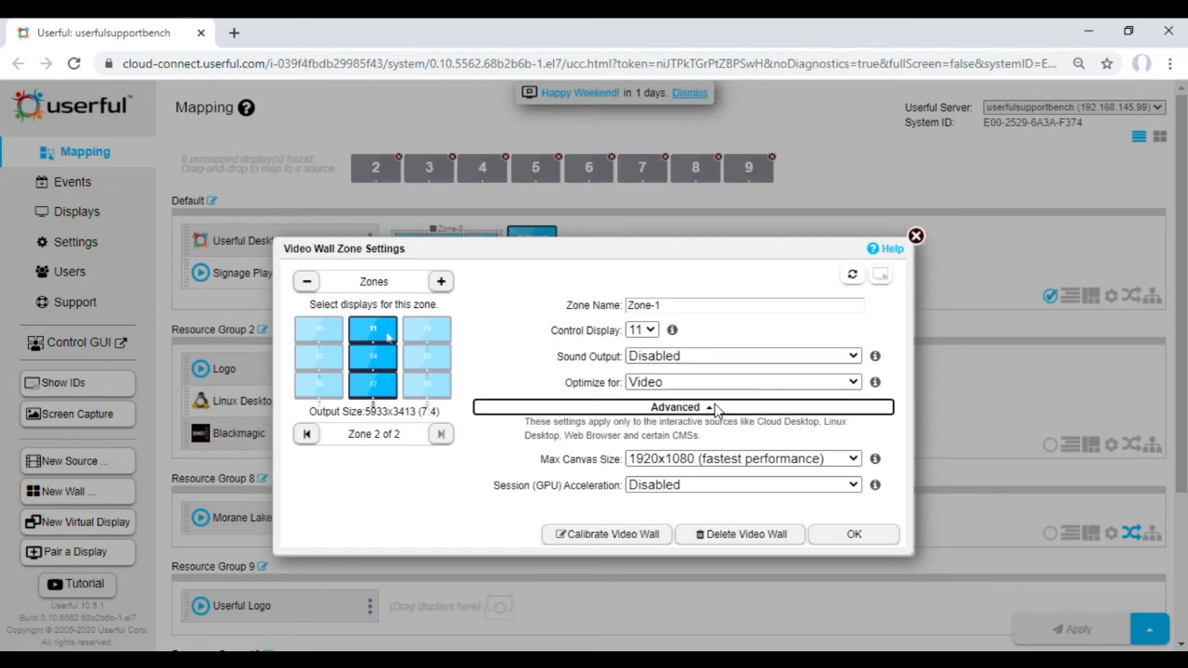
{"action": "left_click", "coordinate": [752, 459]}
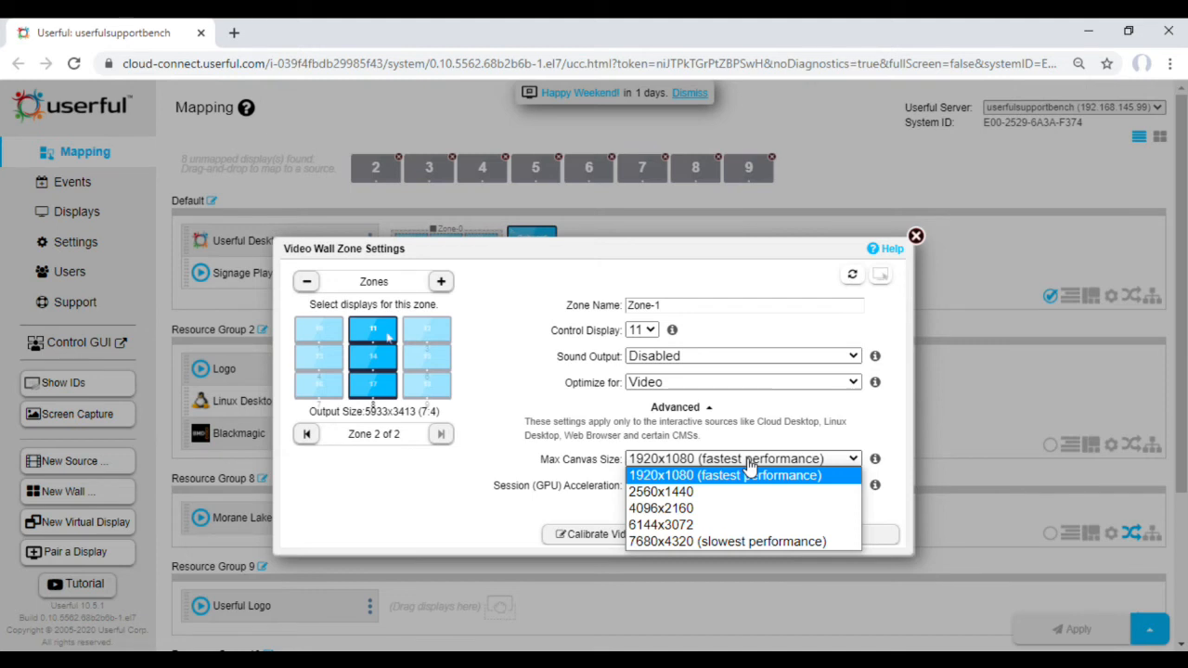
{"action": "left_click", "coordinate": [749, 457]}
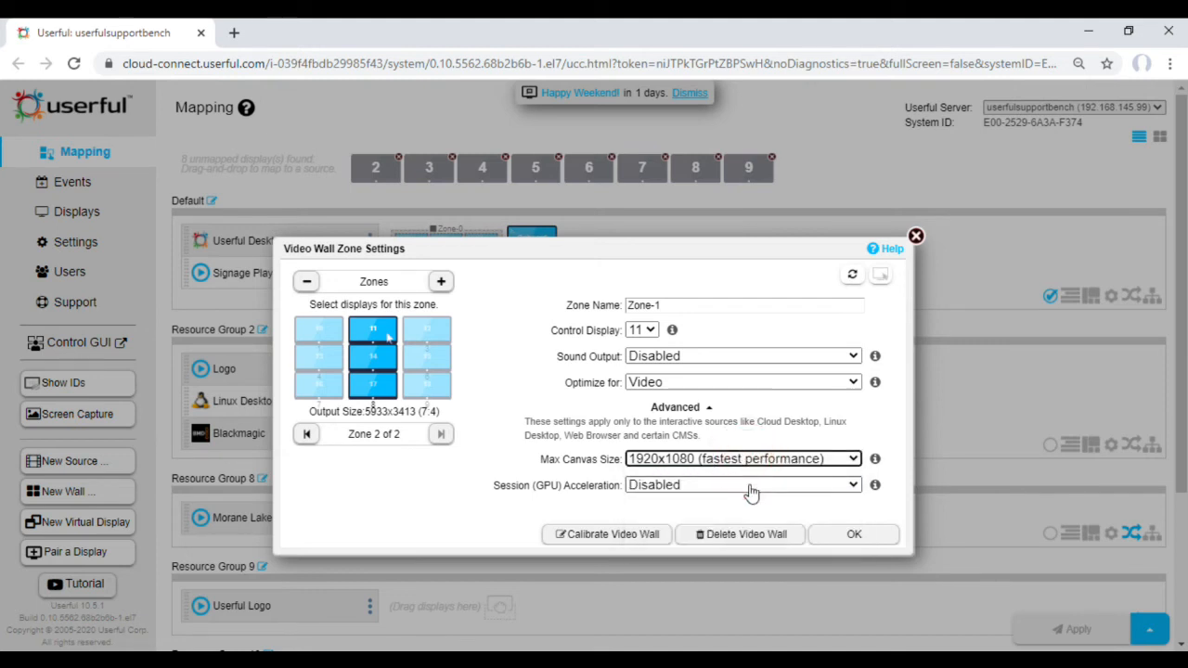
{"action": "left_click", "coordinate": [752, 486]}
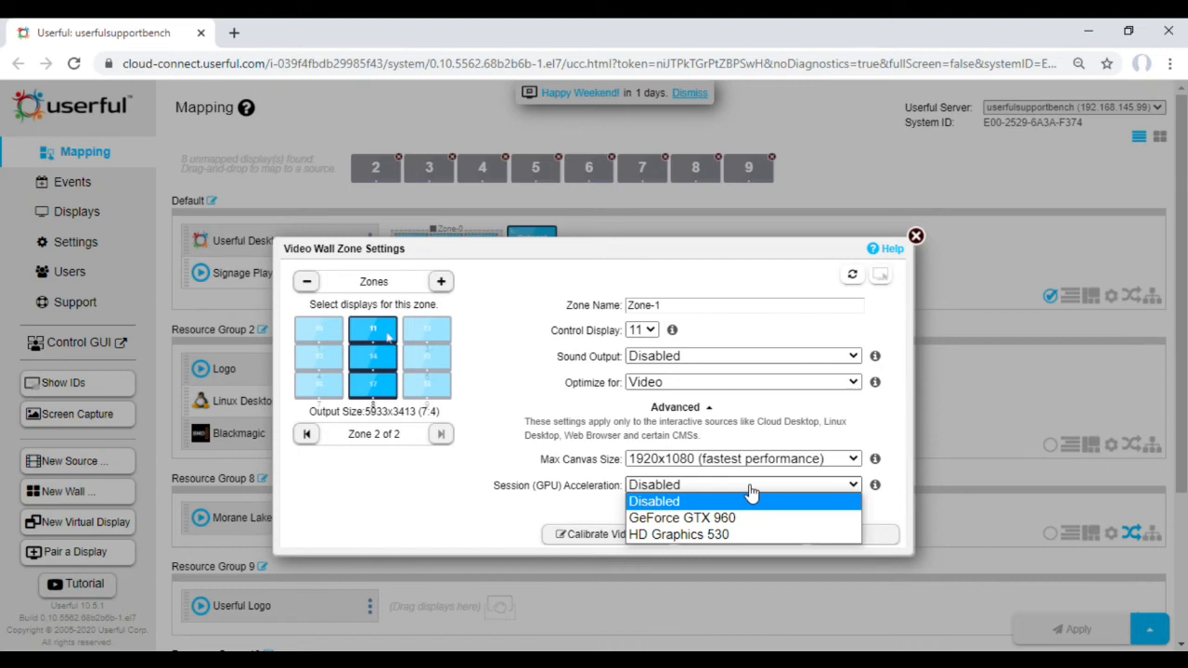
{"action": "left_click", "coordinate": [752, 490]}
{"action": "left_click", "coordinate": [682, 487]}
{"action": "left_click", "coordinate": [488, 381]}
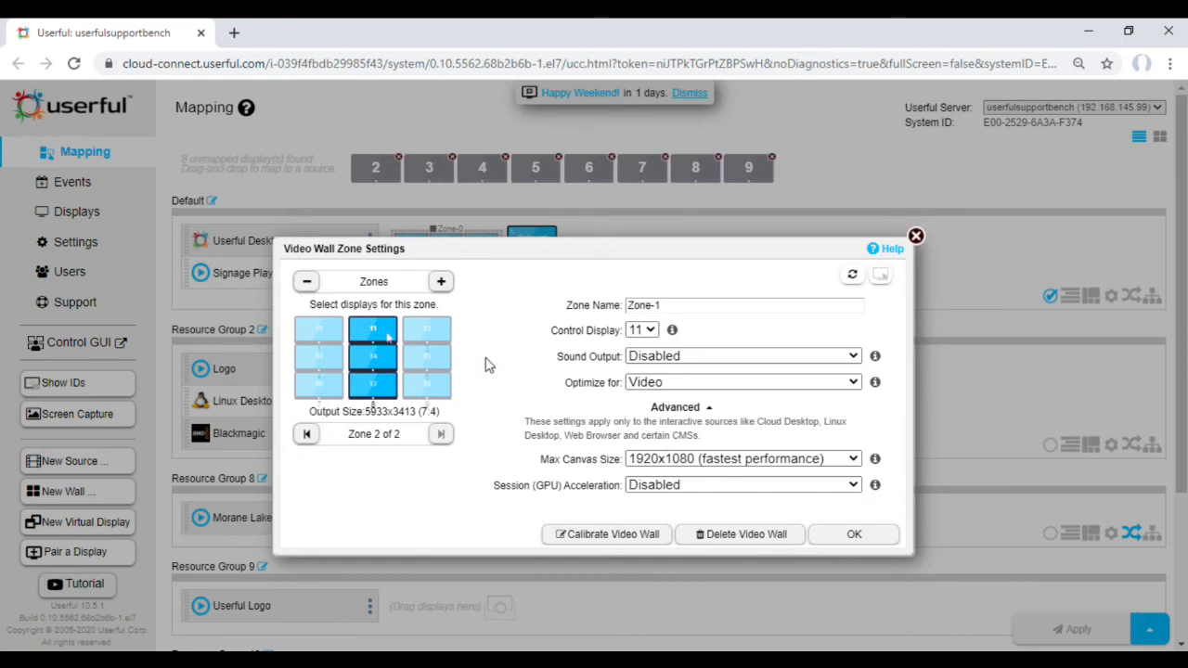
Step: Add a third zone, Zone-2, covering only the left and right columns of displays, and save the zone settings
{"action": "left_click", "coordinate": [442, 282]}
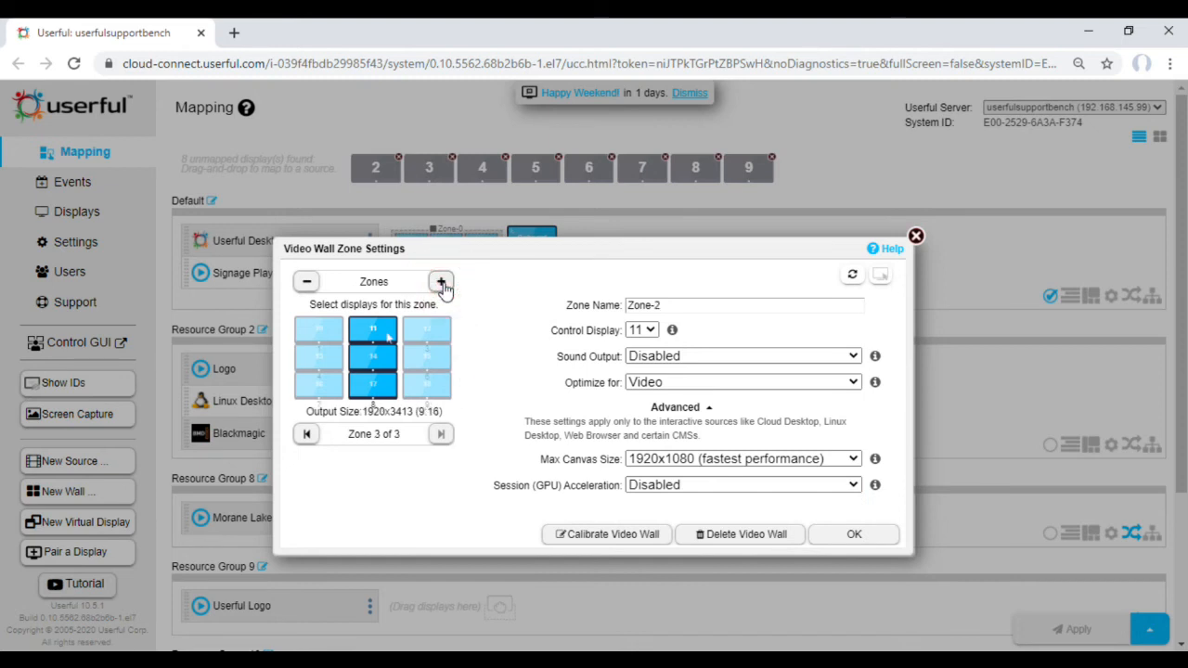
{"action": "left_click", "coordinate": [442, 331]}
{"action": "left_click", "coordinate": [444, 360]}
{"action": "left_click", "coordinate": [431, 384]}
{"action": "left_click", "coordinate": [388, 382]}
{"action": "left_click", "coordinate": [382, 354]}
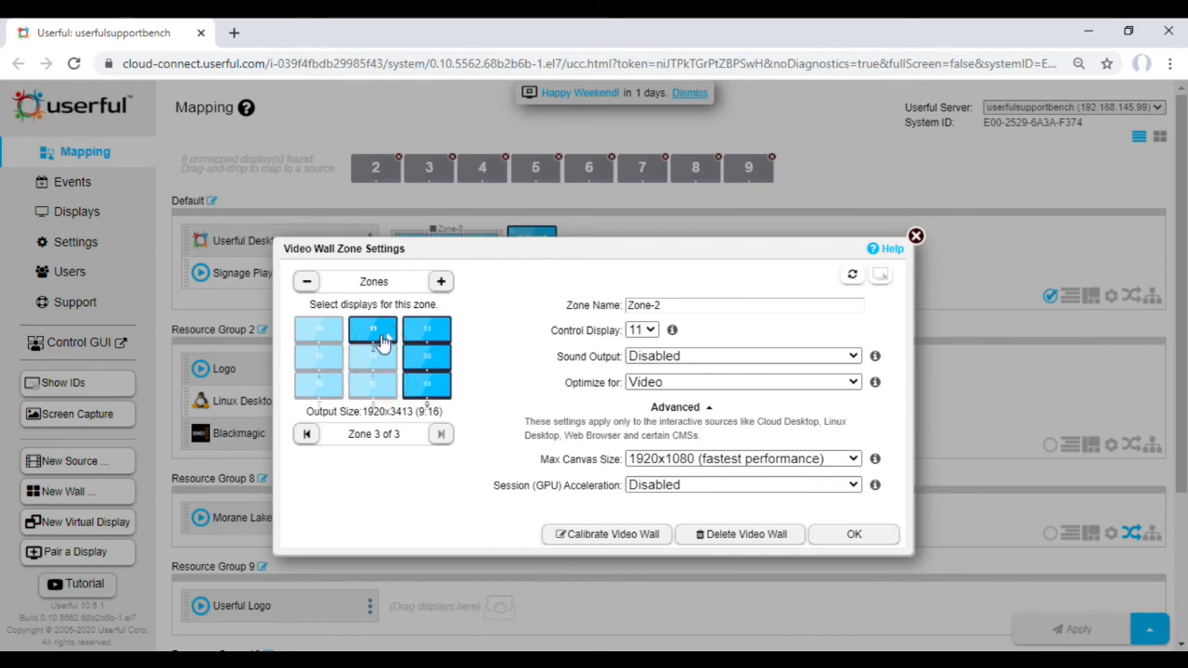
{"action": "left_click", "coordinate": [381, 336]}
{"action": "left_click", "coordinate": [325, 332]}
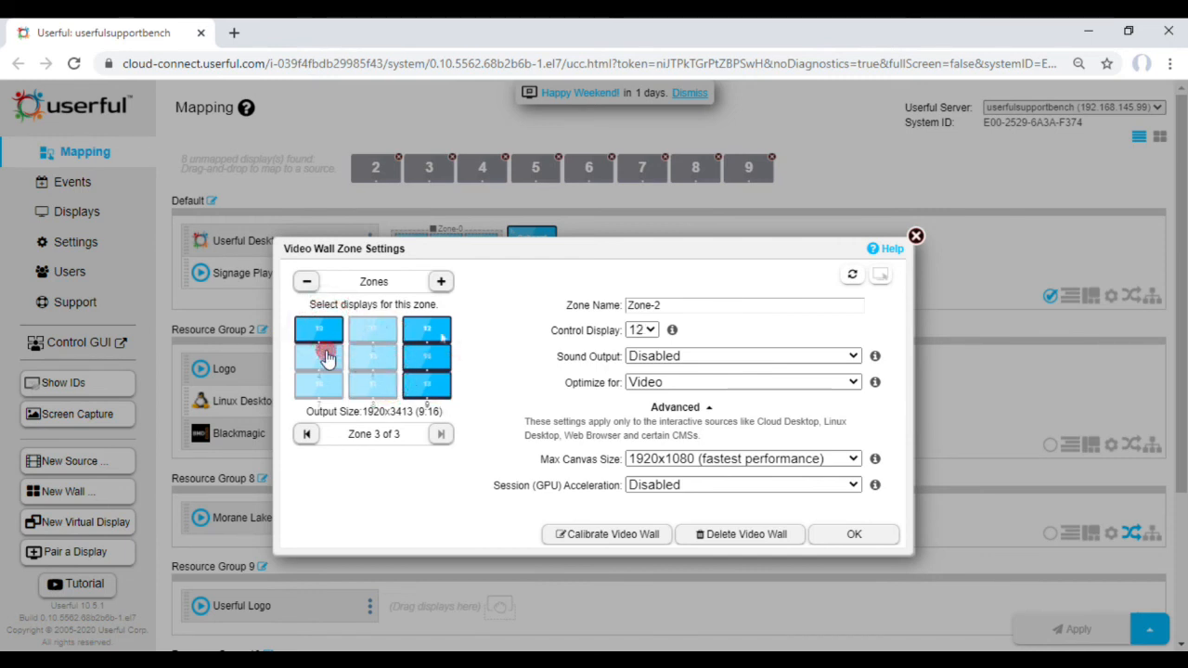
{"action": "left_click", "coordinate": [323, 364]}
{"action": "left_click", "coordinate": [325, 388]}
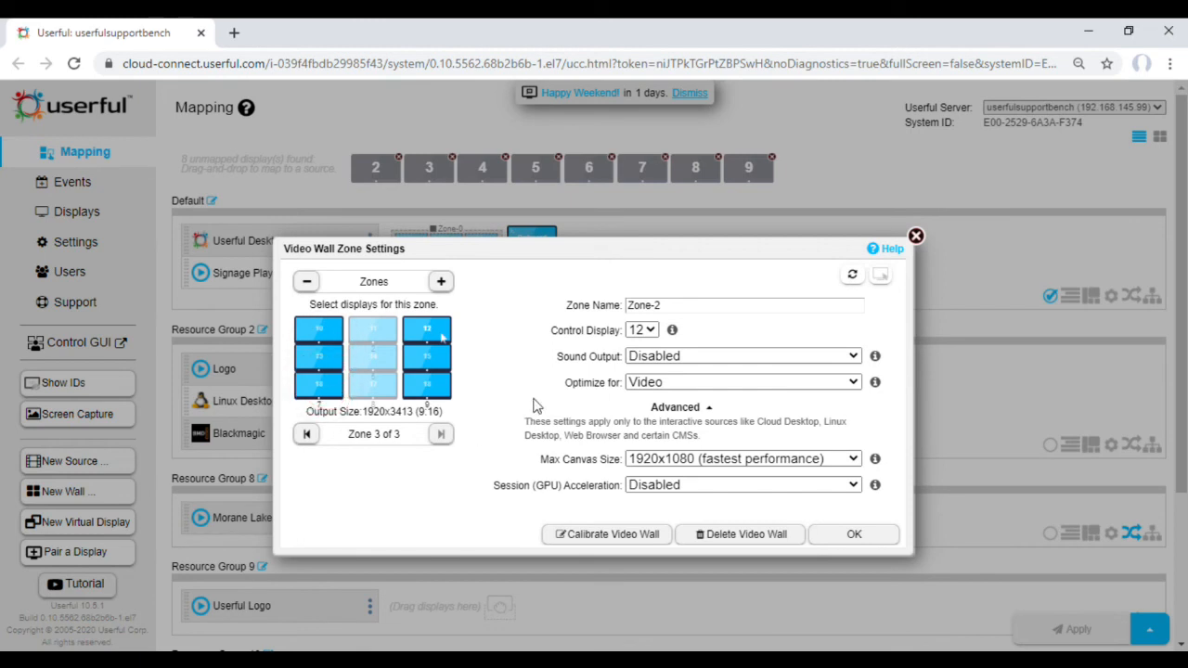
{"action": "left_click", "coordinate": [827, 539]}
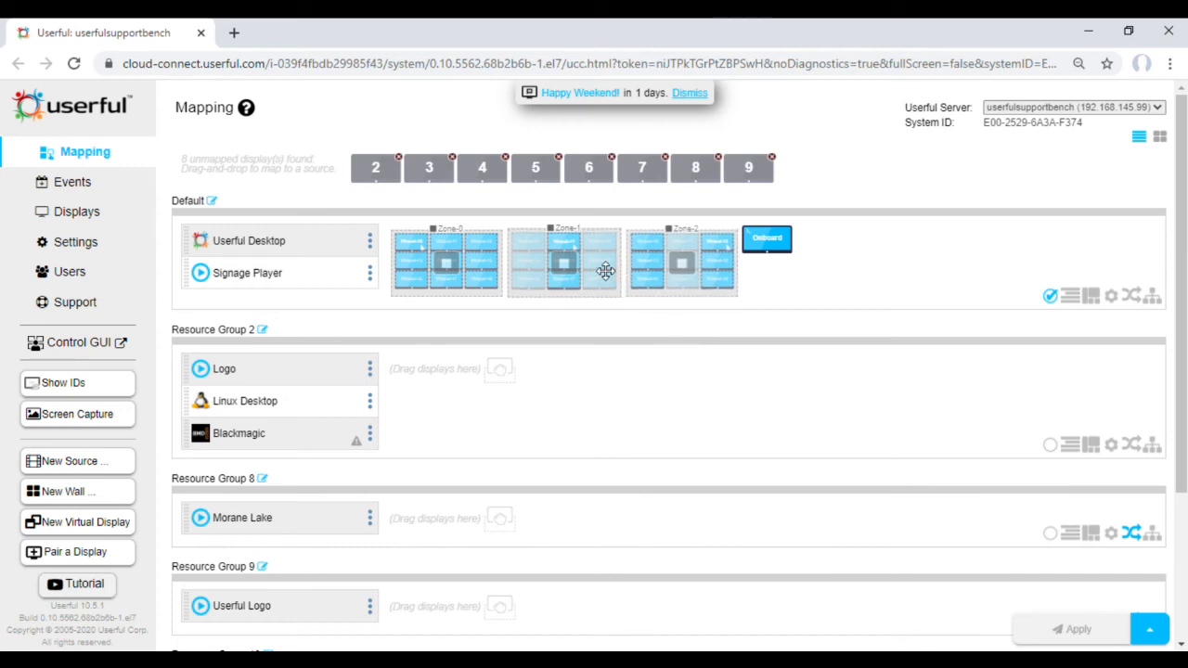
Step: Move Zone-1 to Resource Group 2 and Zone-2 to Resource Group 8, and apply the mapping changes
{"action": "left_click_drag", "start_coordinate": [604, 269], "coordinate": [519, 414]}
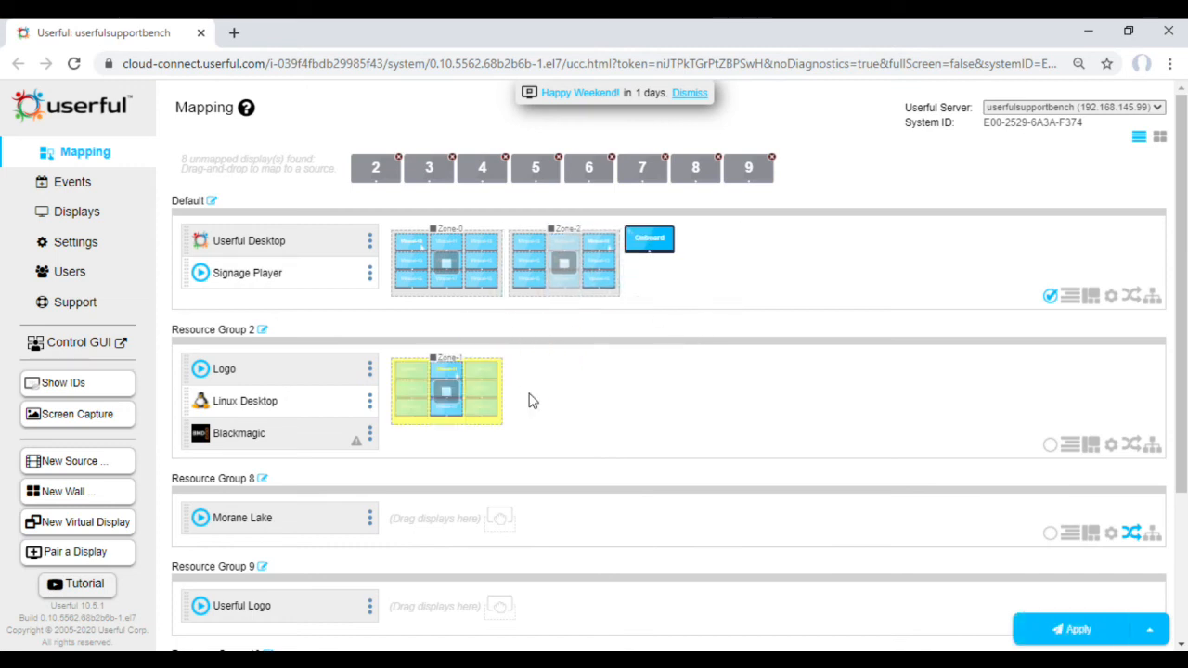
{"action": "left_click_drag", "start_coordinate": [585, 252], "coordinate": [470, 517]}
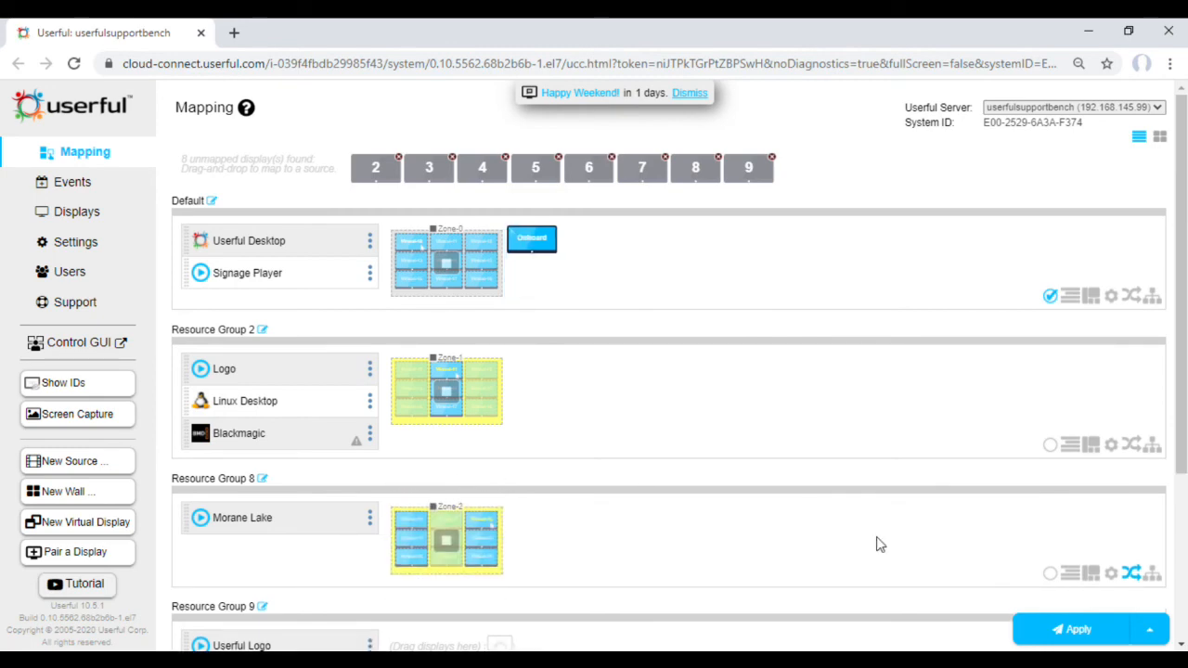
{"action": "left_click", "coordinate": [1064, 630]}
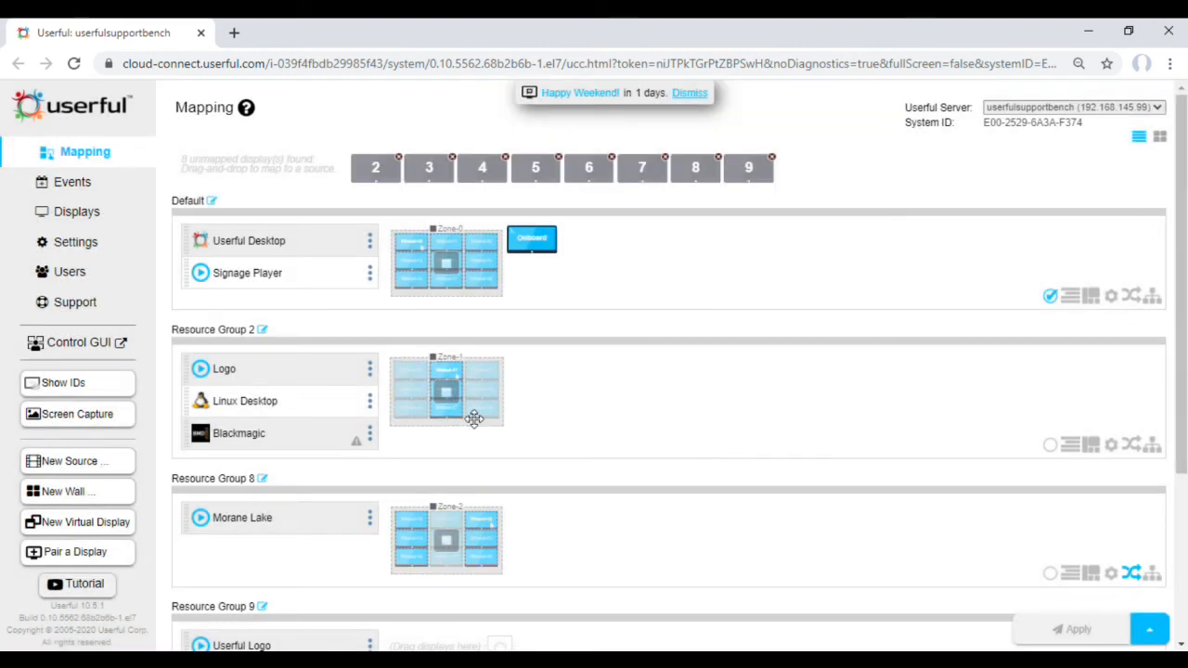
Step: Start playback of Zone-1 in Resource Group 2 and Zone-2 in Resource Group 8
{"action": "left_click", "coordinate": [449, 397]}
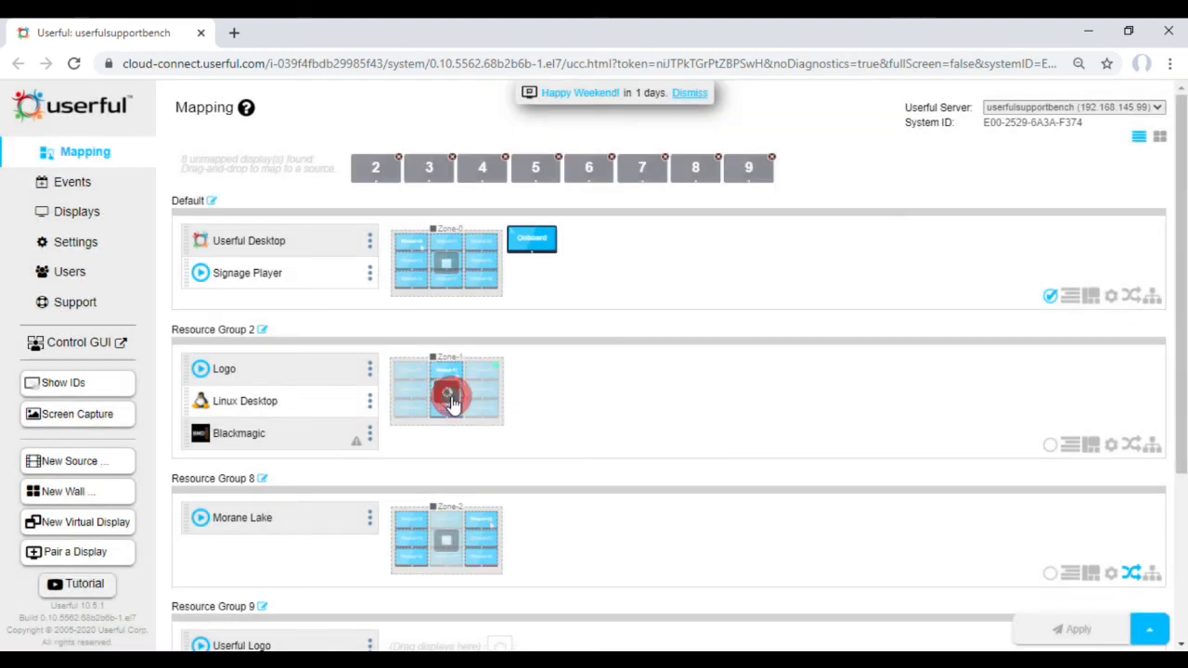
{"action": "left_click", "coordinate": [443, 543]}
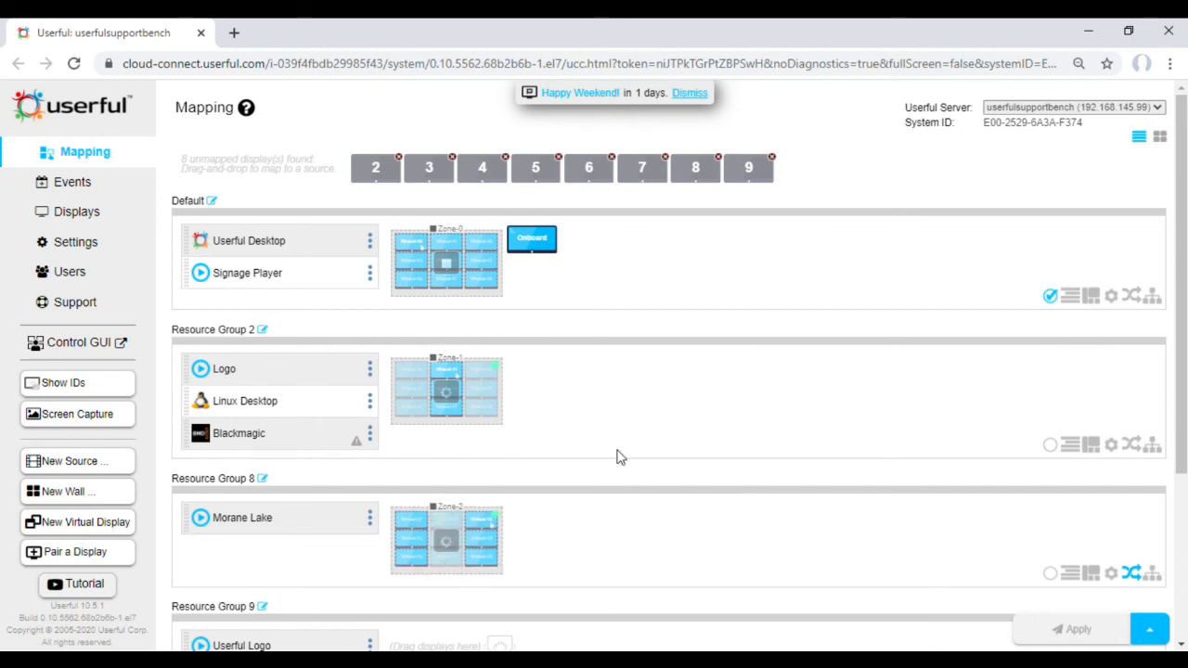